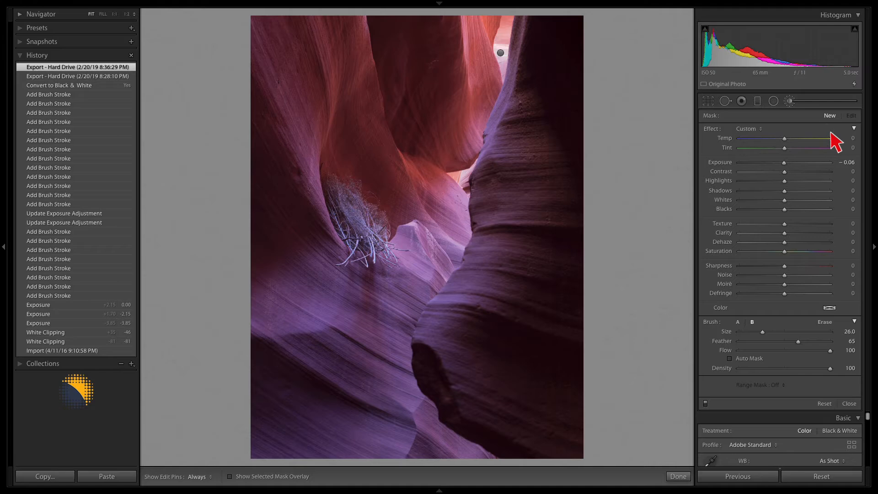
Turn the brush adjustments off and back on to compare their effect, and close the Adjustment Brush.
click(706, 403)
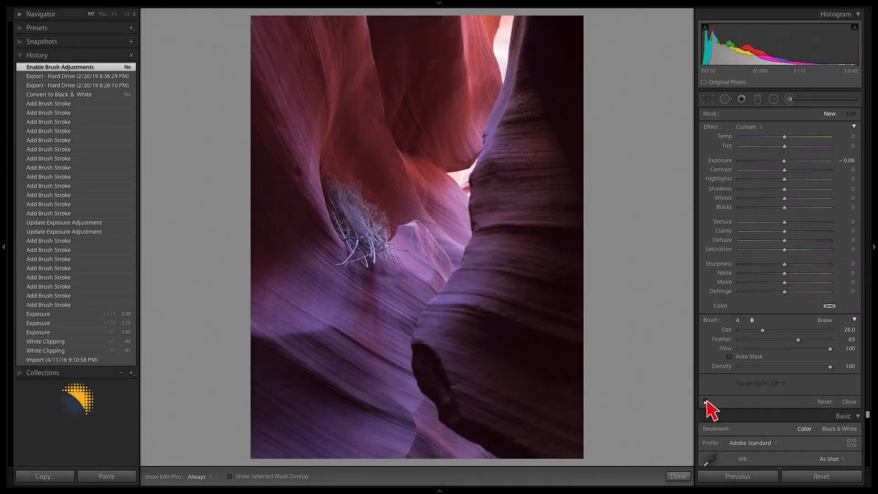
click(705, 403)
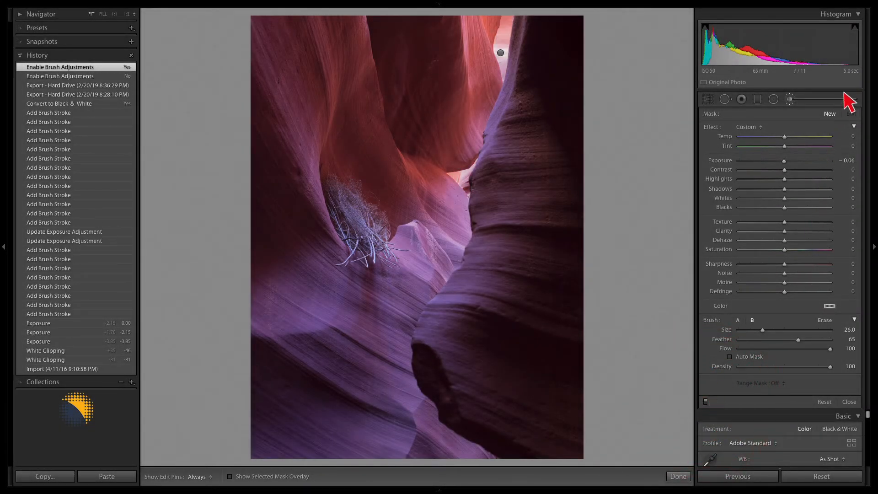
click(791, 99)
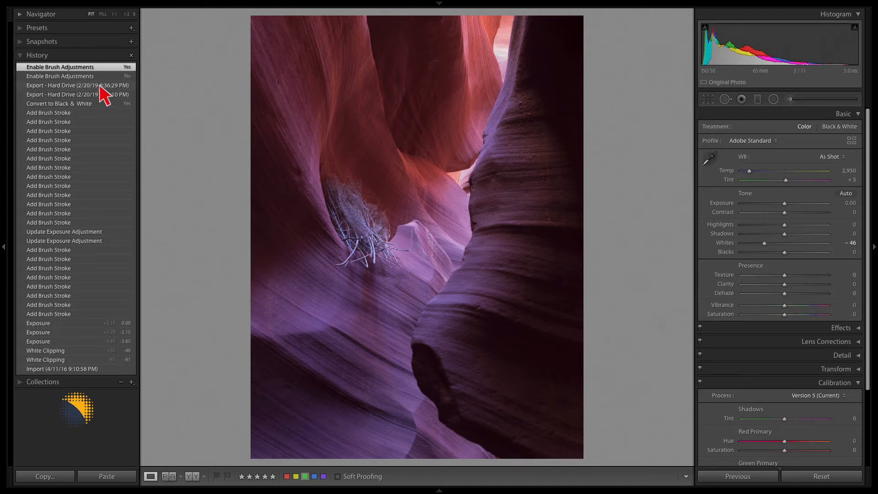
Compare the 8:36:29 PM export history state with the newest Enable Brush Adjustments state at 1:1, ending on the export state.
click(76, 86)
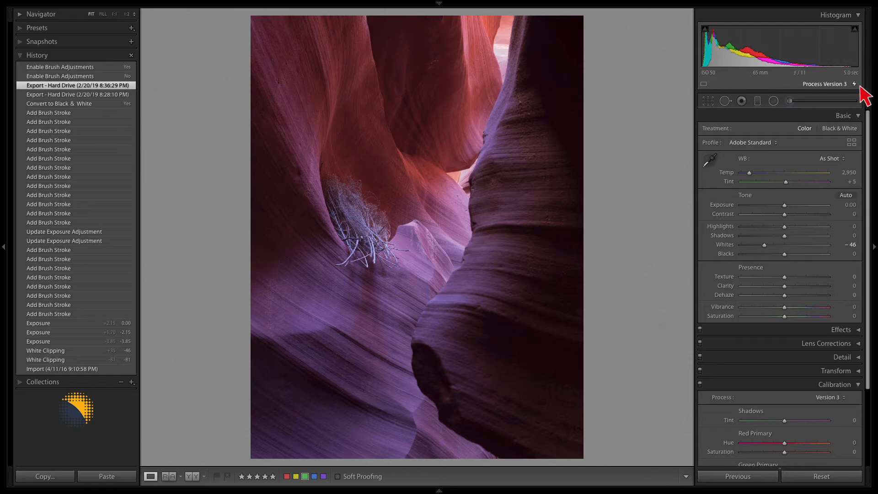
click(452, 195)
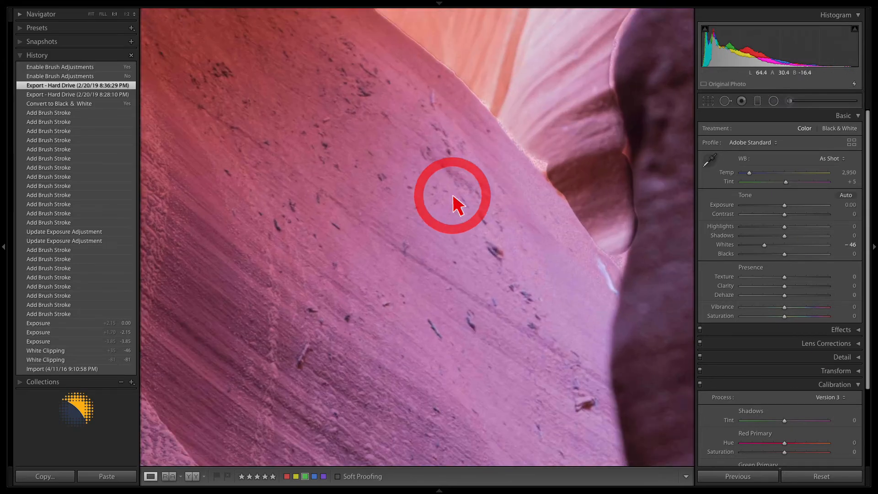
click(75, 68)
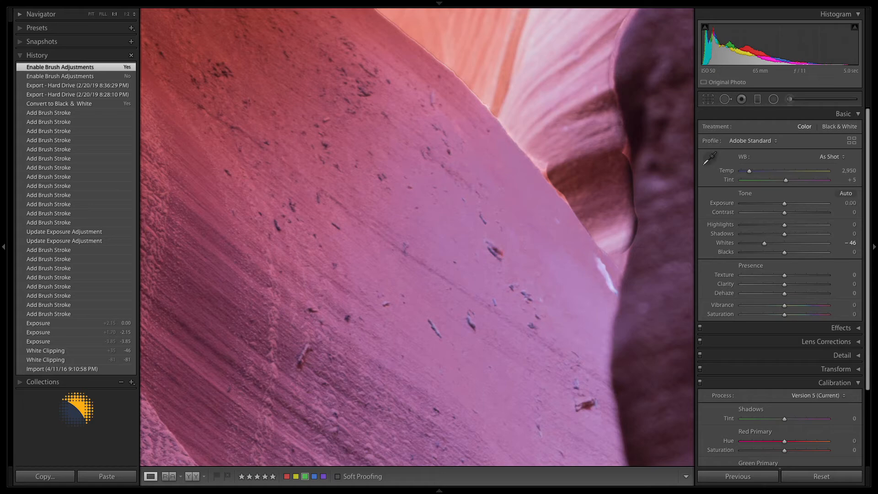
click(74, 85)
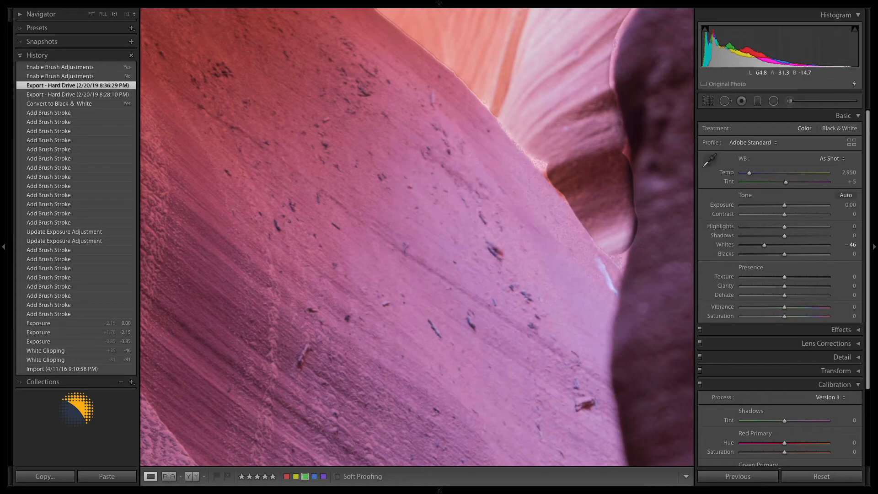
click(440, 196)
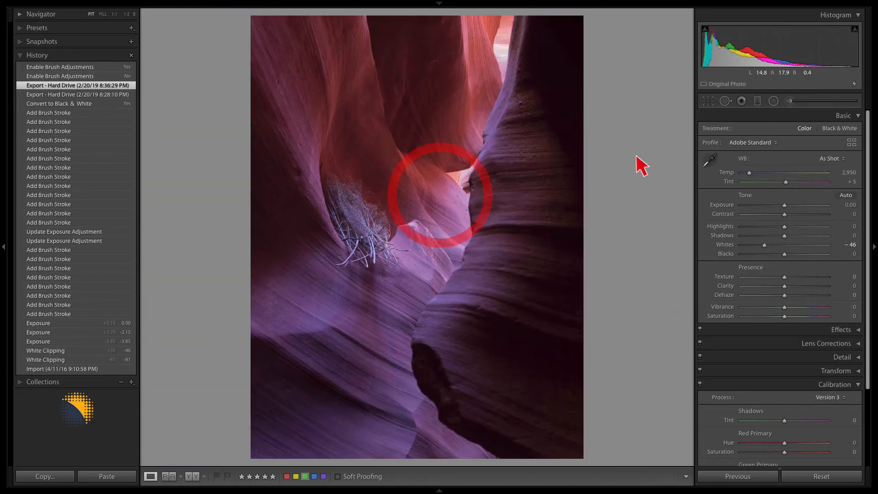
Select the brush pin in the bright upper opening and examine its mask overlay at 1:1 along the pink rock wall.
click(789, 101)
click(501, 53)
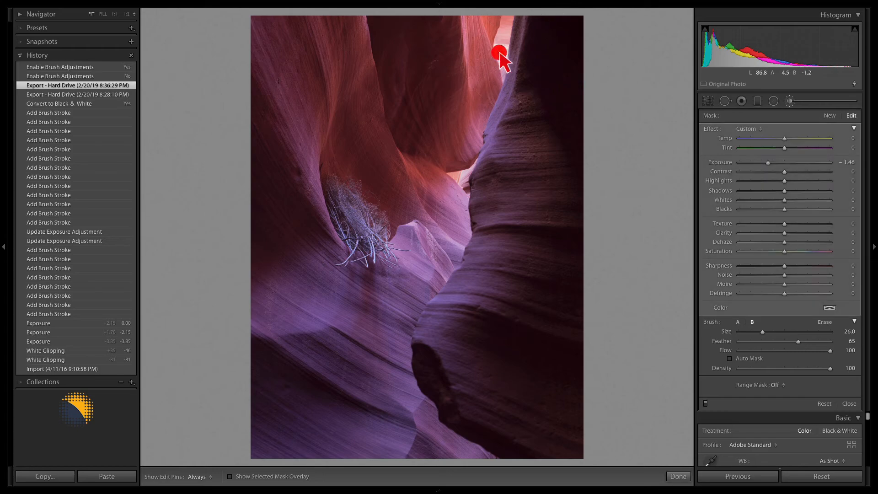
key(o)
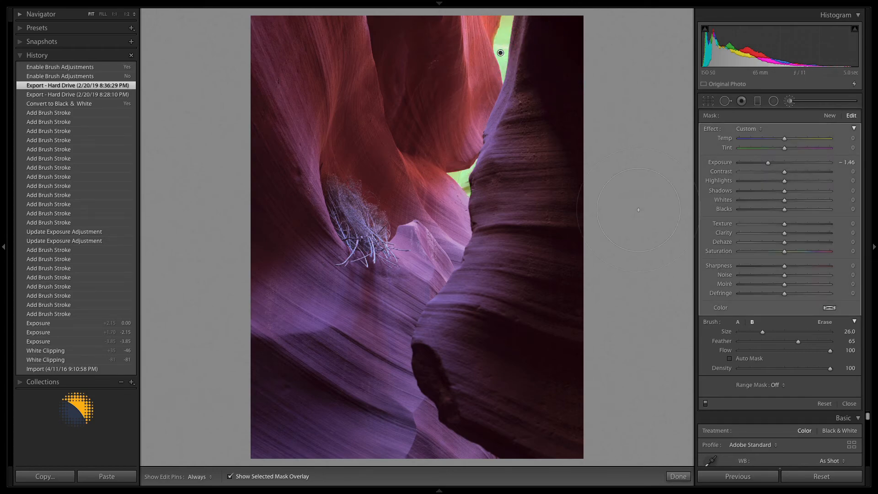
click(471, 215)
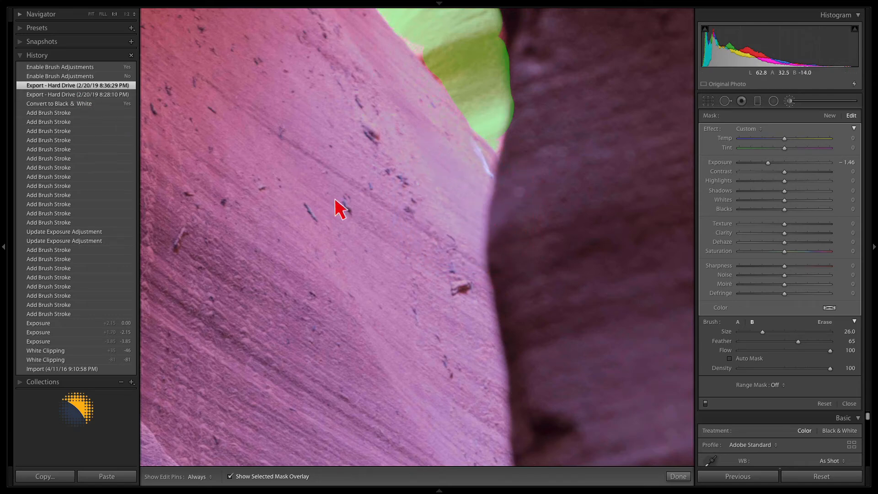
key(o)
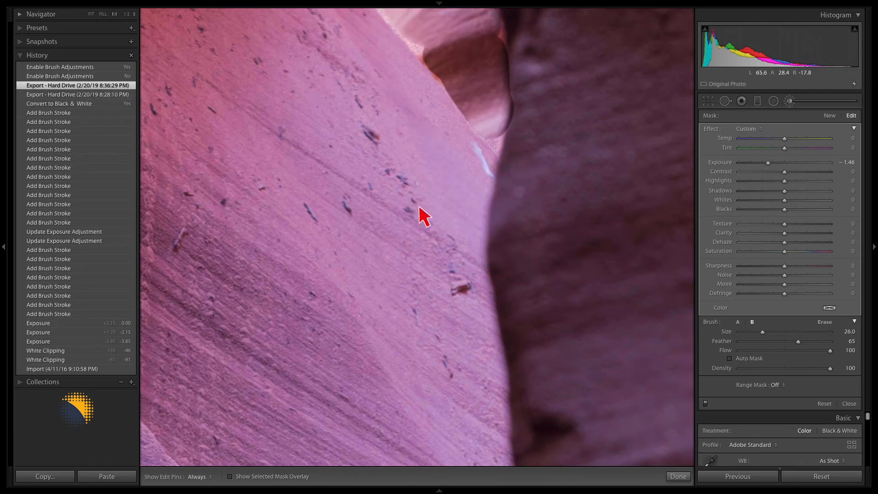
key(o)
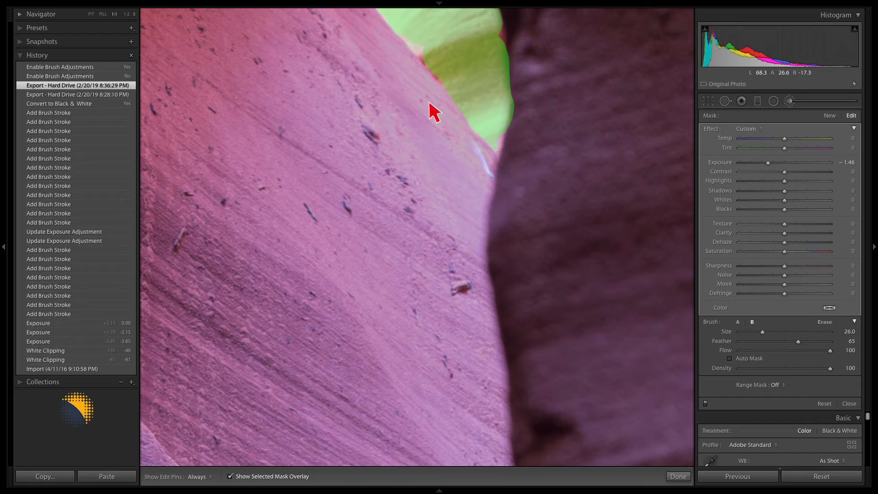
key(o)
key(o)
key(o)
key(o)
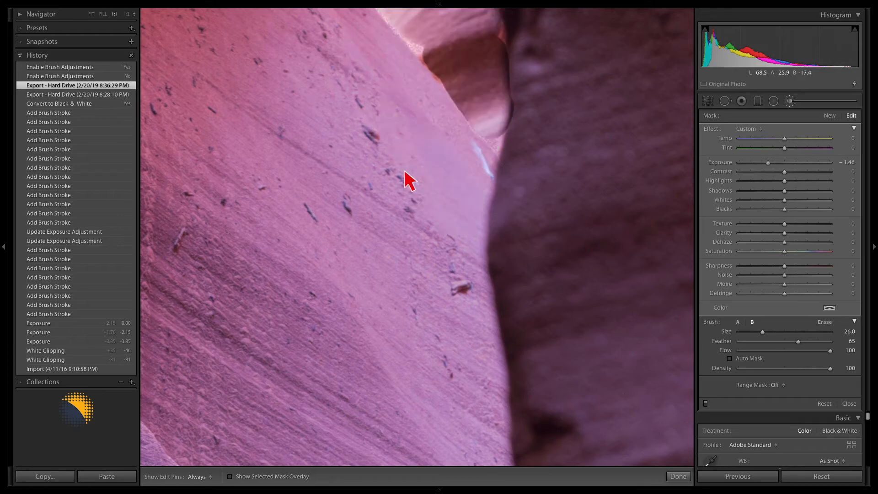
Switch to the newest Enable Brush Adjustments history state and examine how far its mask overlay spreads over the rock wall.
click(84, 68)
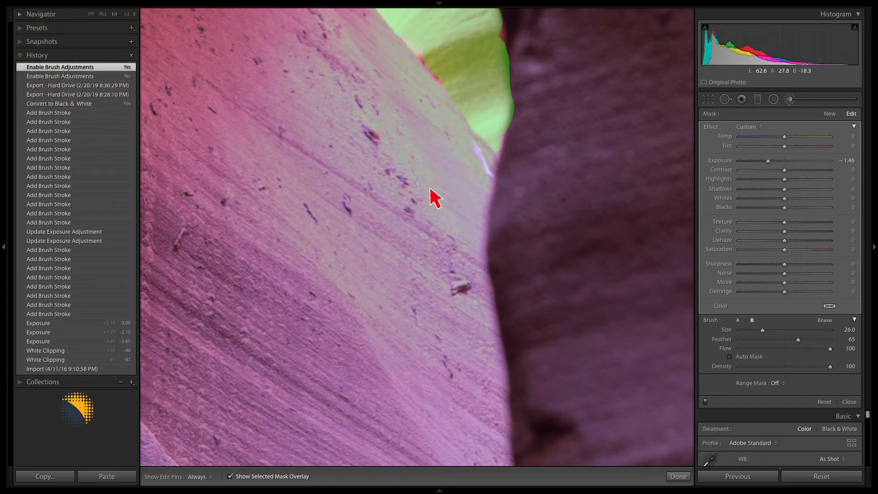
key(o)
key(o)
key(o)
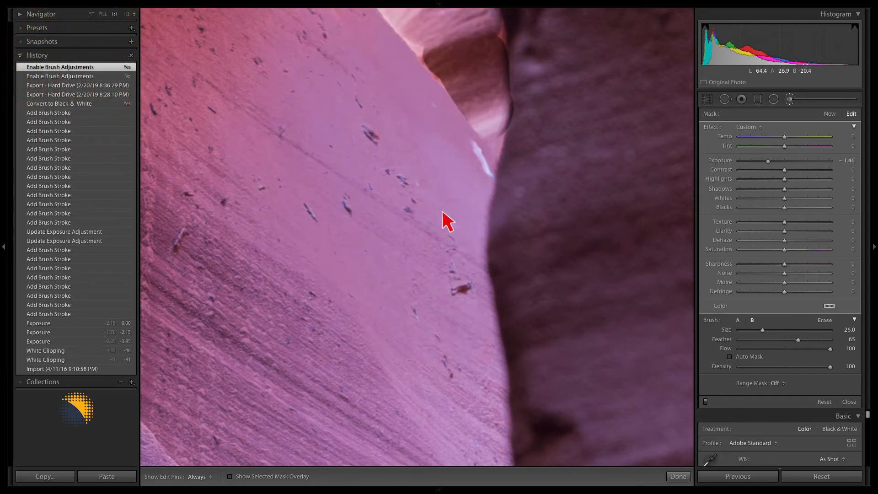
key(o)
key(o)
key(o)
key(o)
click(457, 238)
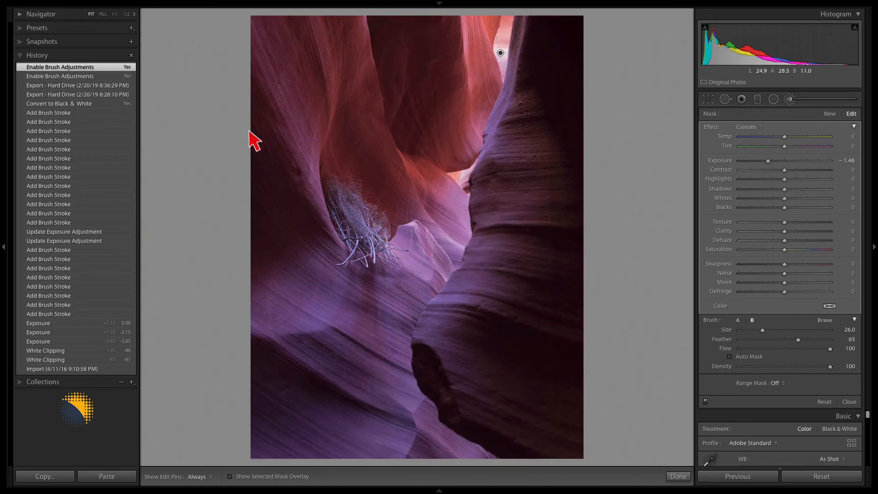
Restore the 8:36:29 PM export history state and update the photo's process version with the Before/After review.
click(71, 85)
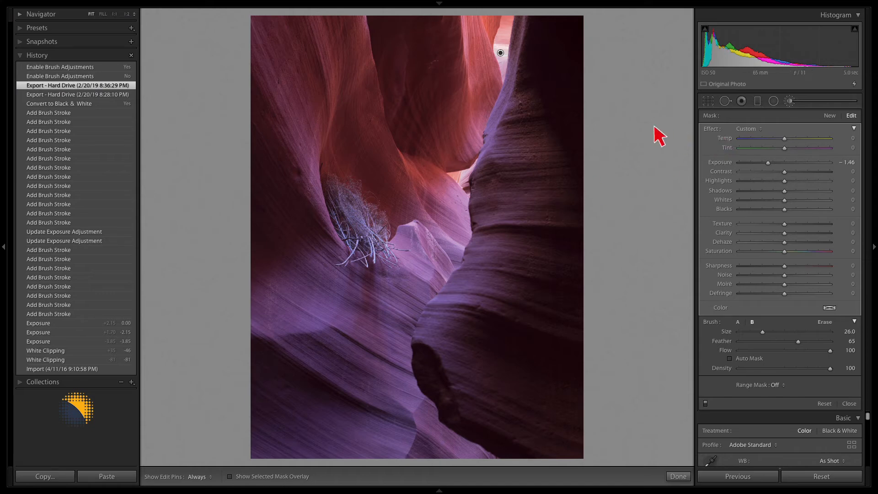
click(789, 101)
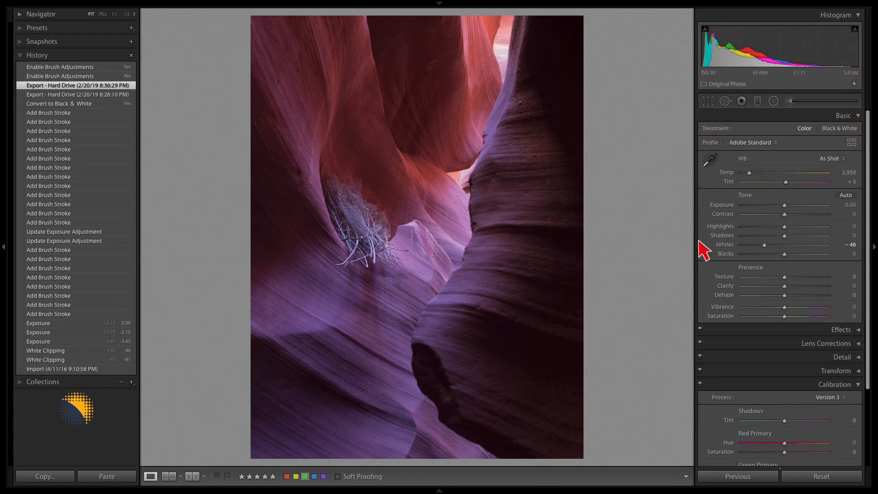
click(854, 84)
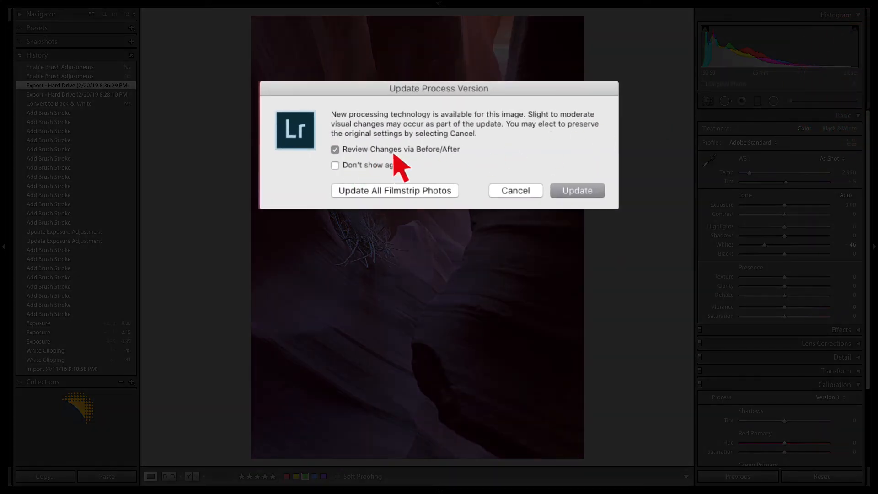
click(578, 191)
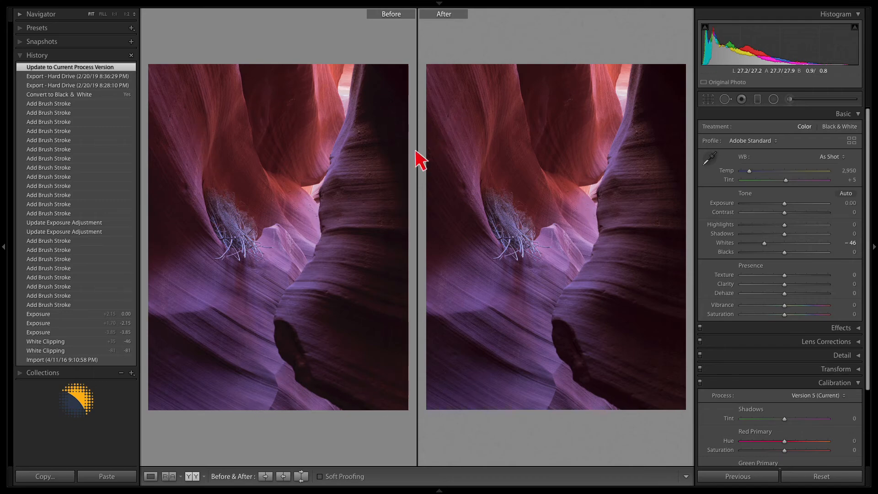
Compare the Before and After versions of the pink rock wall at 1:1.
click(303, 201)
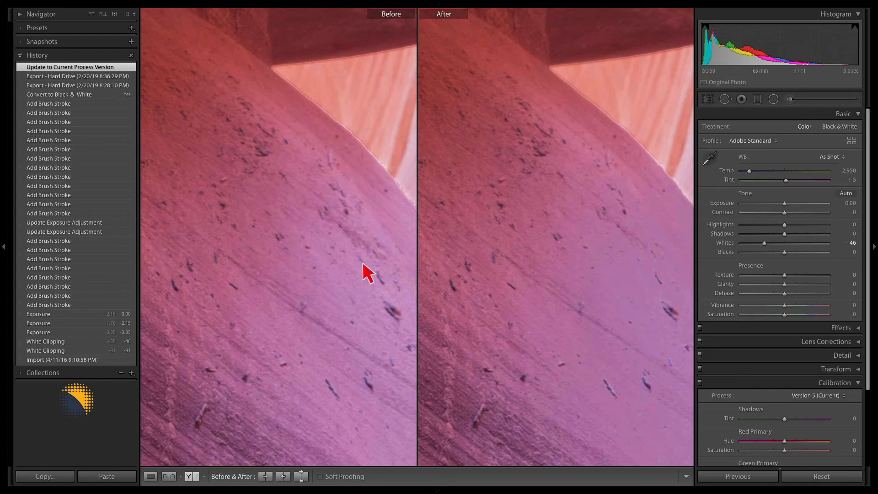
drag(315, 213, 245, 176)
drag(297, 246, 302, 182)
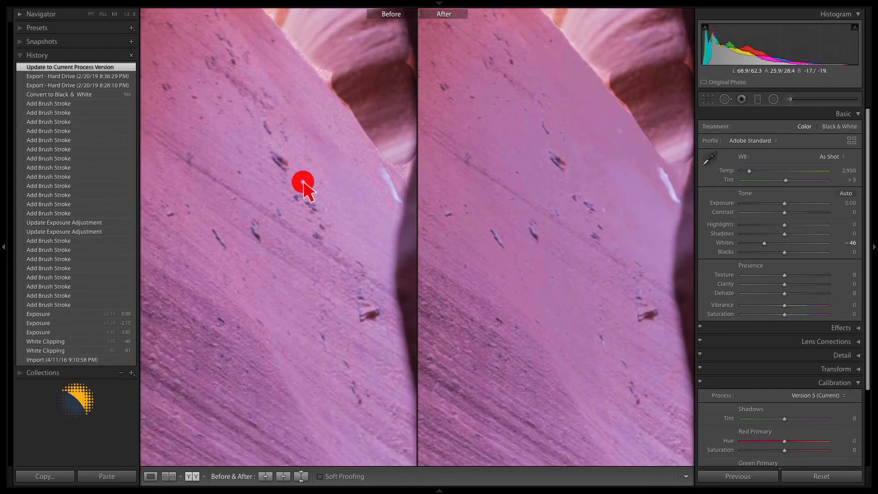
click(329, 192)
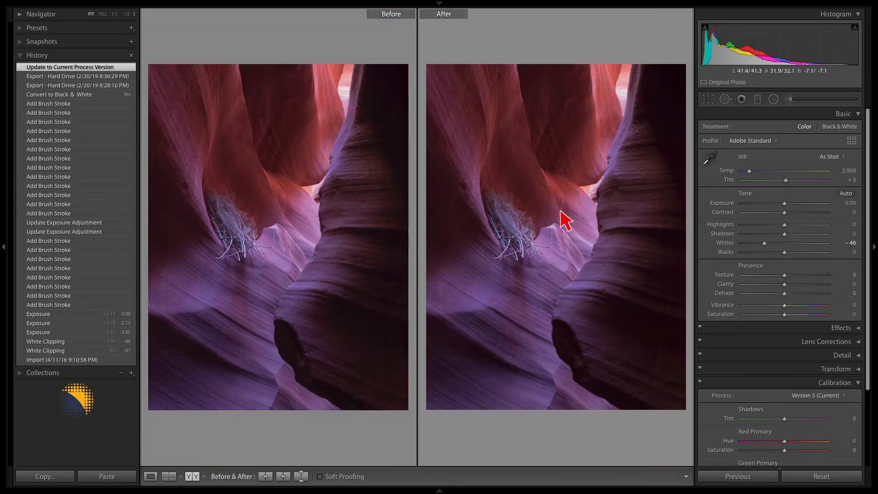
Show the mask overlay of the bright upper opening's brush pin and set the Erase brush's feather to 34.
click(790, 100)
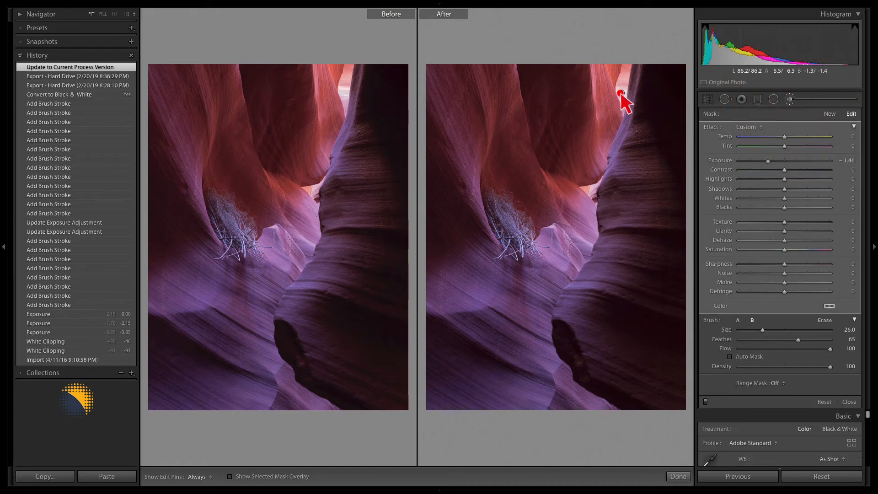
click(230, 476)
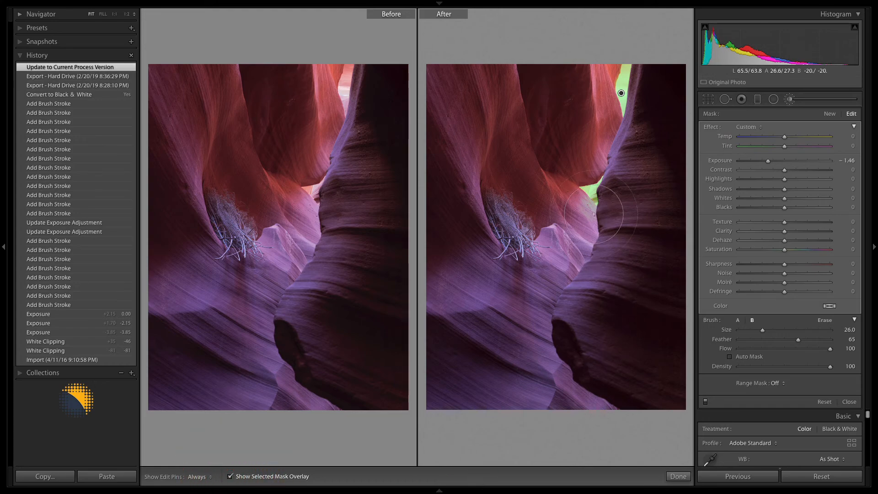
key(z)
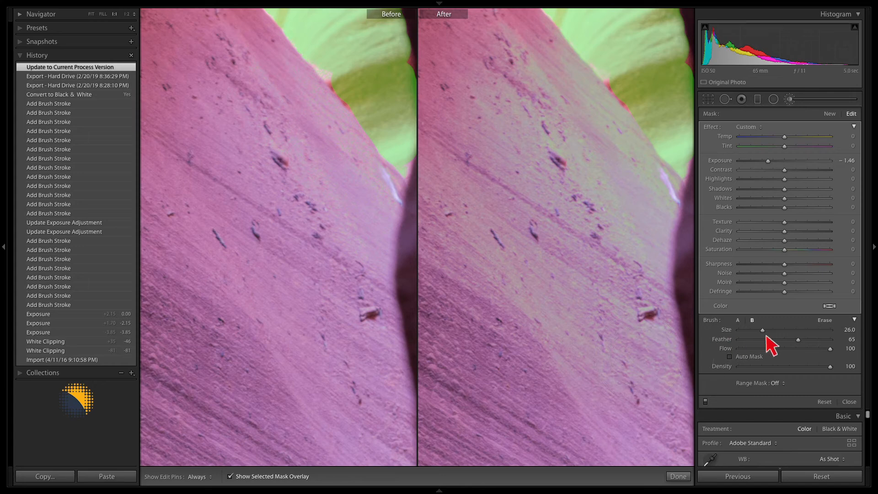
click(825, 320)
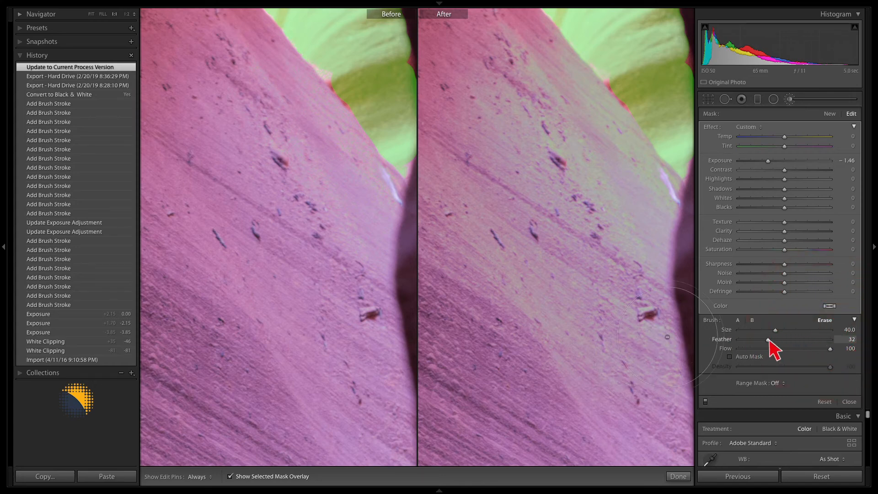
drag(768, 341, 770, 341)
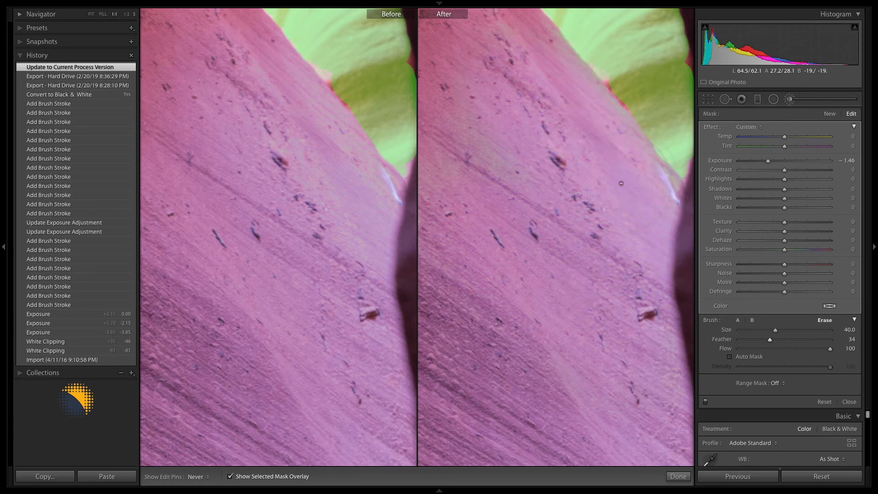
Erase the mask spill from the pink rock wall beside the bright opening with the Erase brush.
click(534, 213)
mouse_move(510, 232)
mouse_down()
mouse_move(614, 239)
mouse_move(526, 267)
mouse_move(523, 278)
mouse_up()
key(h)
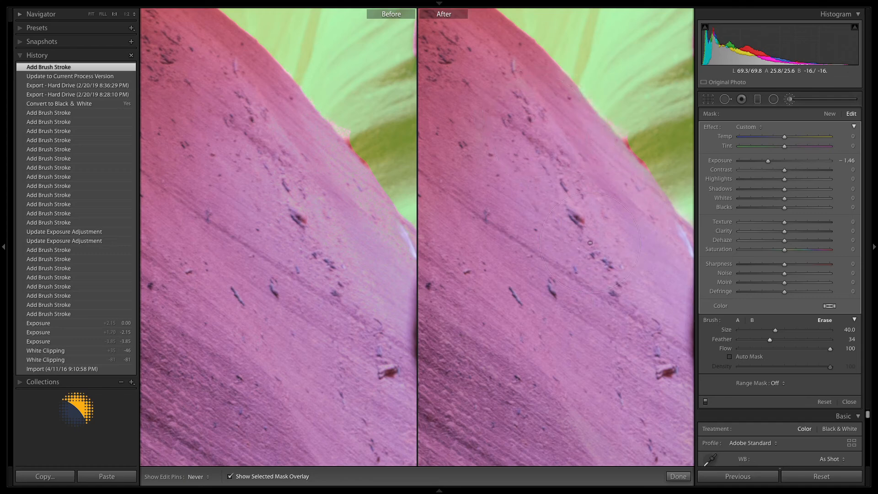
click(601, 304)
drag(614, 330, 520, 210)
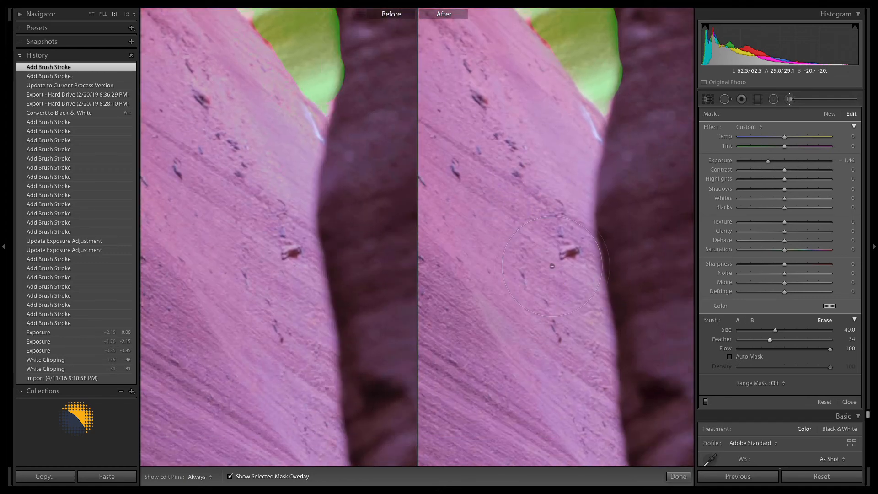
key(h)
click(528, 256)
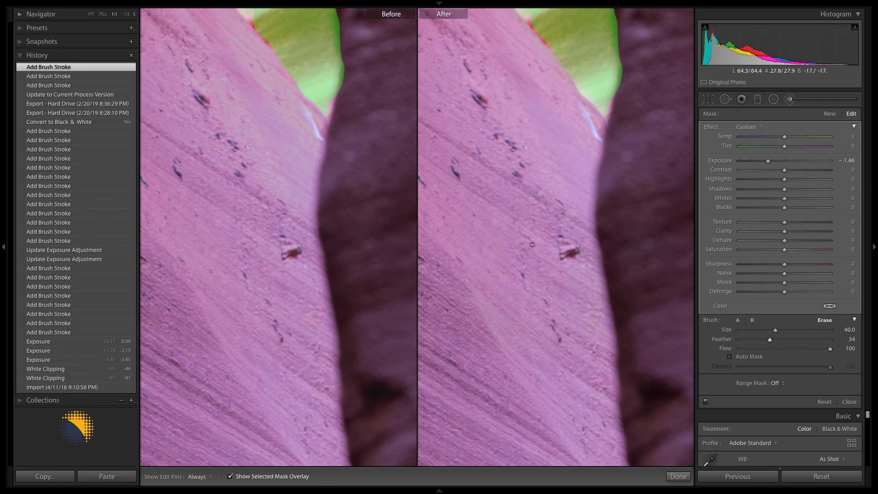
click(532, 245)
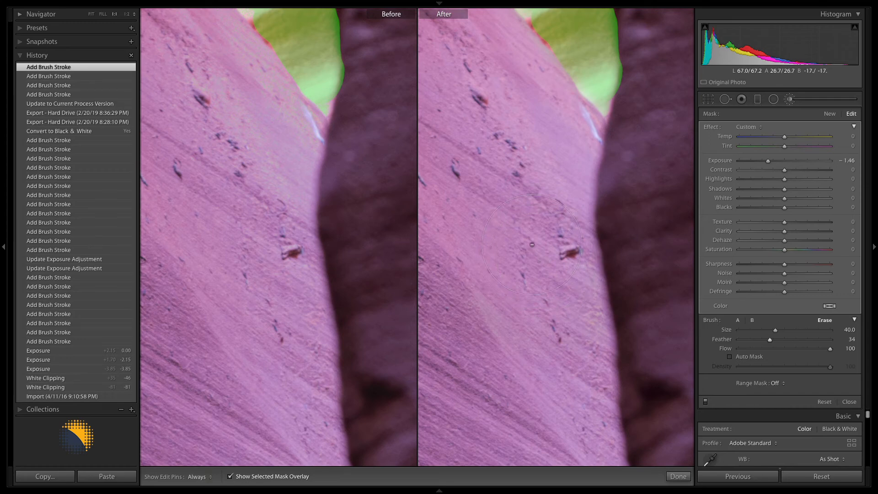
Close the Adjustment Brush and compare the Before and After versions of the rock wall in full and at 1:1.
click(790, 100)
click(529, 210)
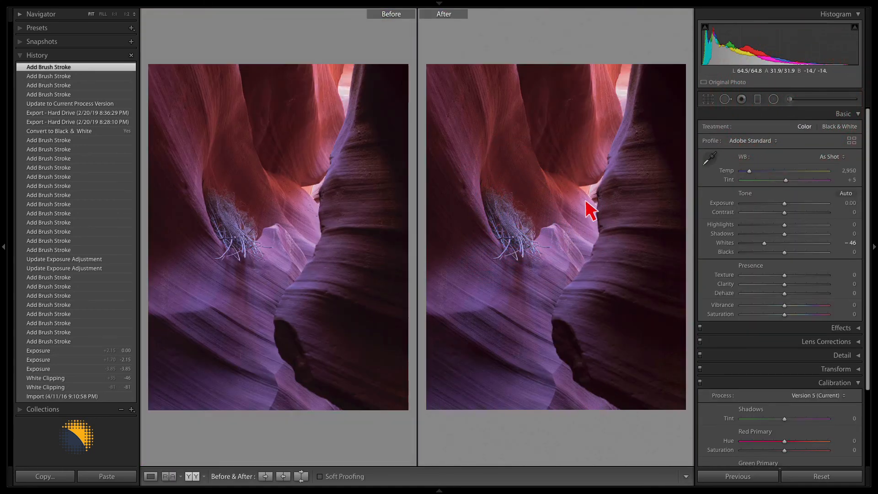
click(790, 99)
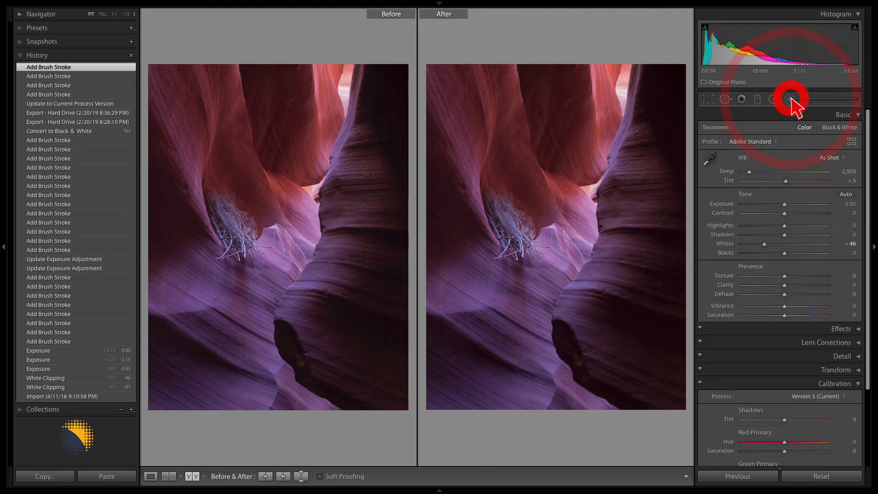
click(790, 99)
click(590, 204)
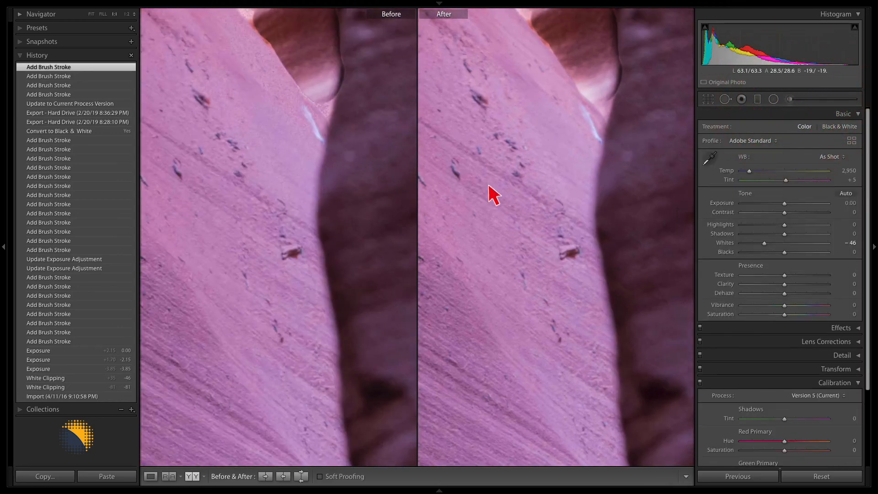